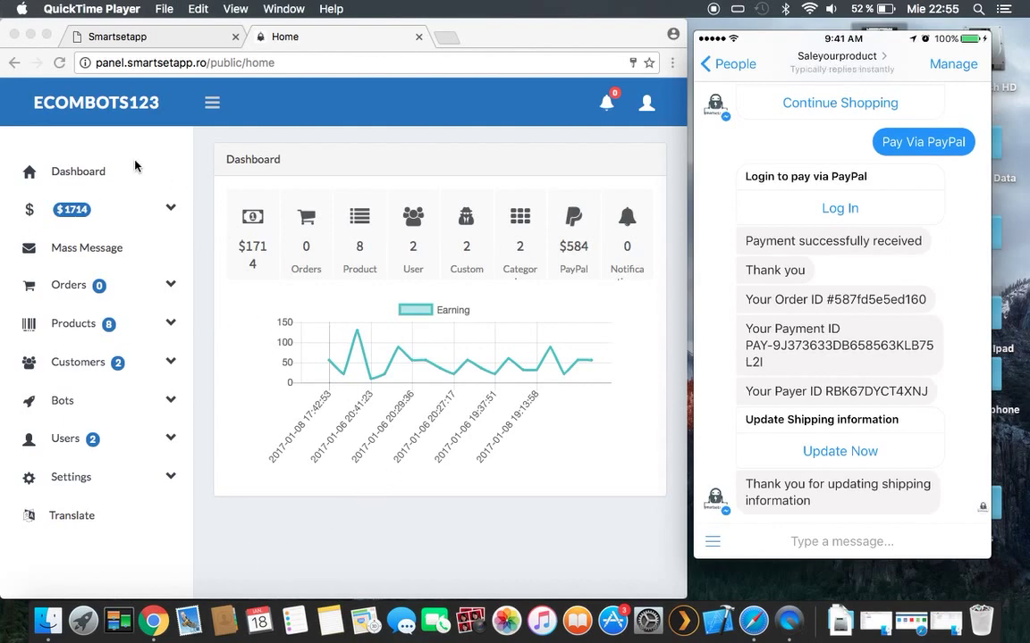
- Refresh the dashboard and open paid order #587fd5e5ed160 from Orders > View Orders
click(58, 63)
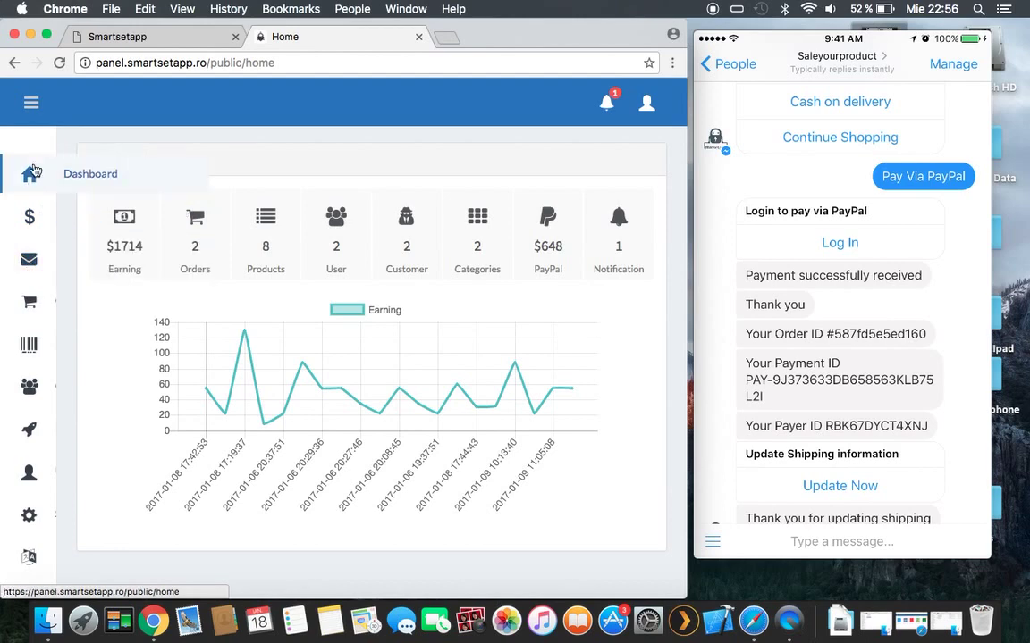
click(31, 102)
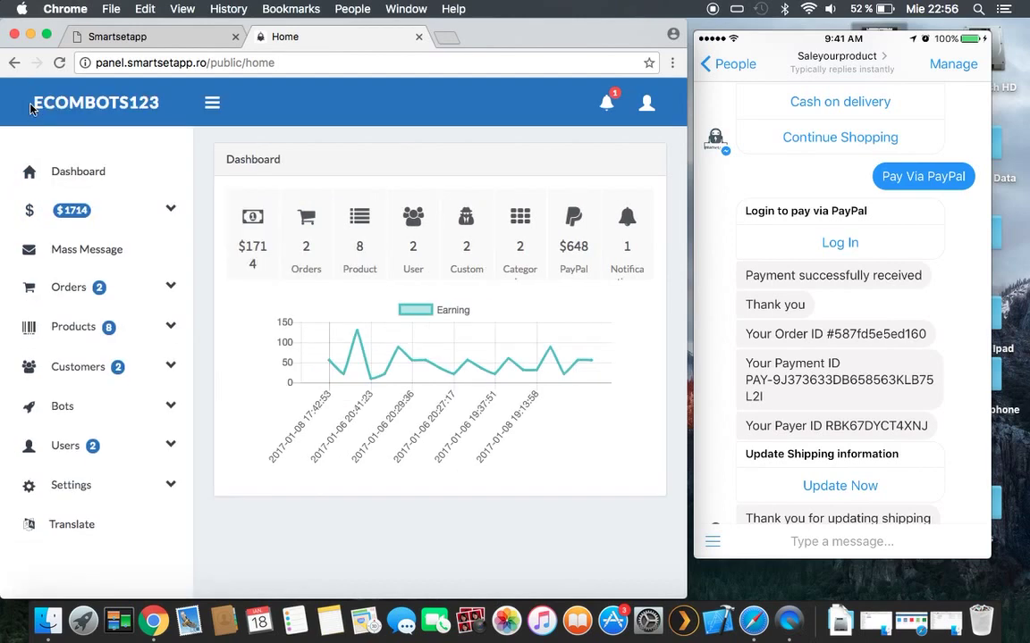
click(75, 291)
click(98, 326)
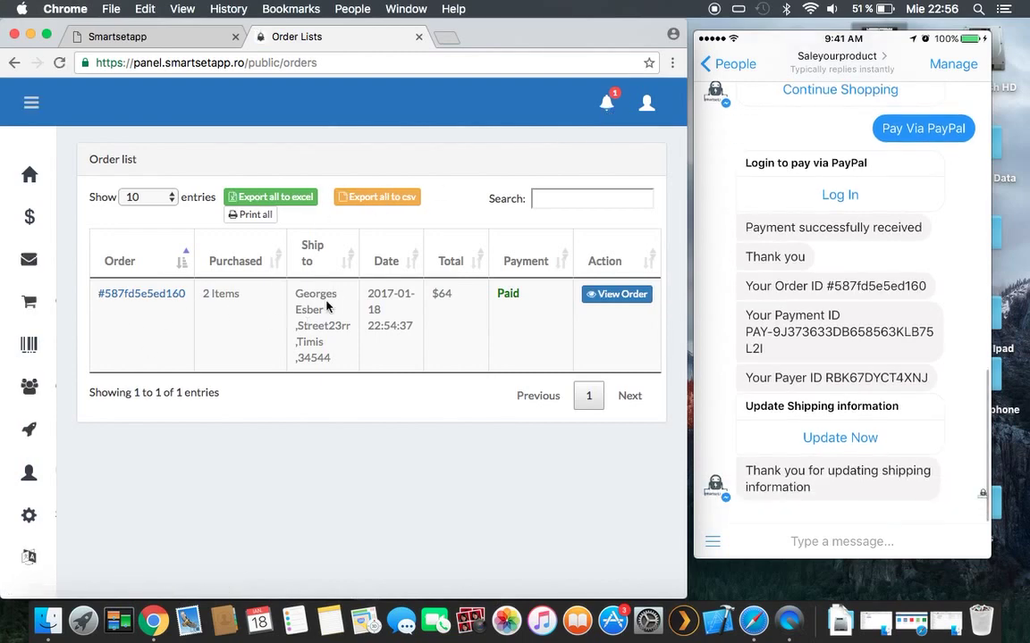
click(614, 298)
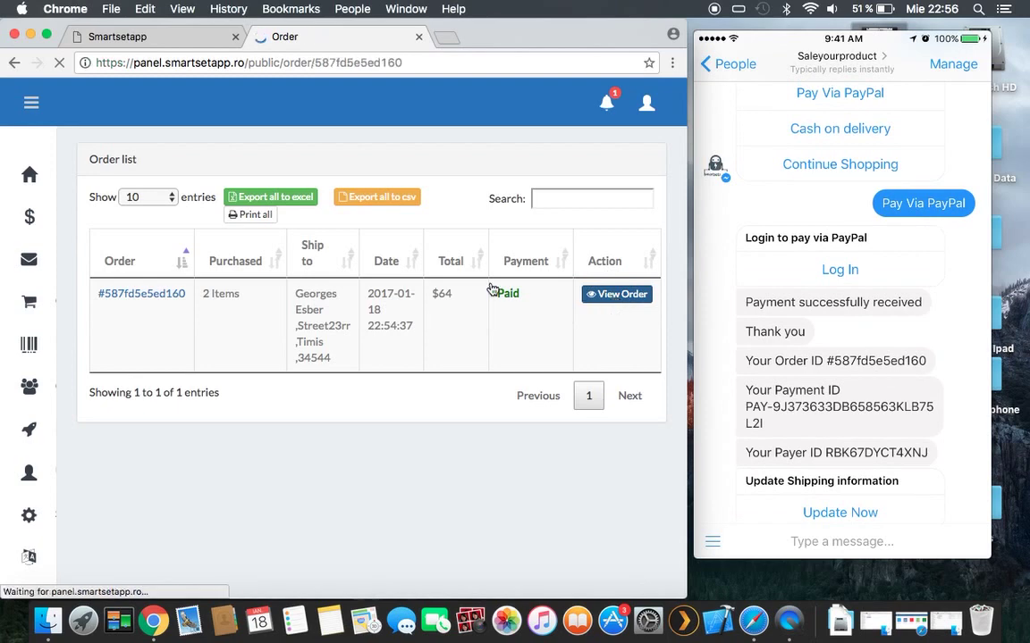
- Widen the browser and review the order's items, Woo Album #4 ($9) and clothe 1 ($55), totalling $64
scroll(362, 394, down, 2)
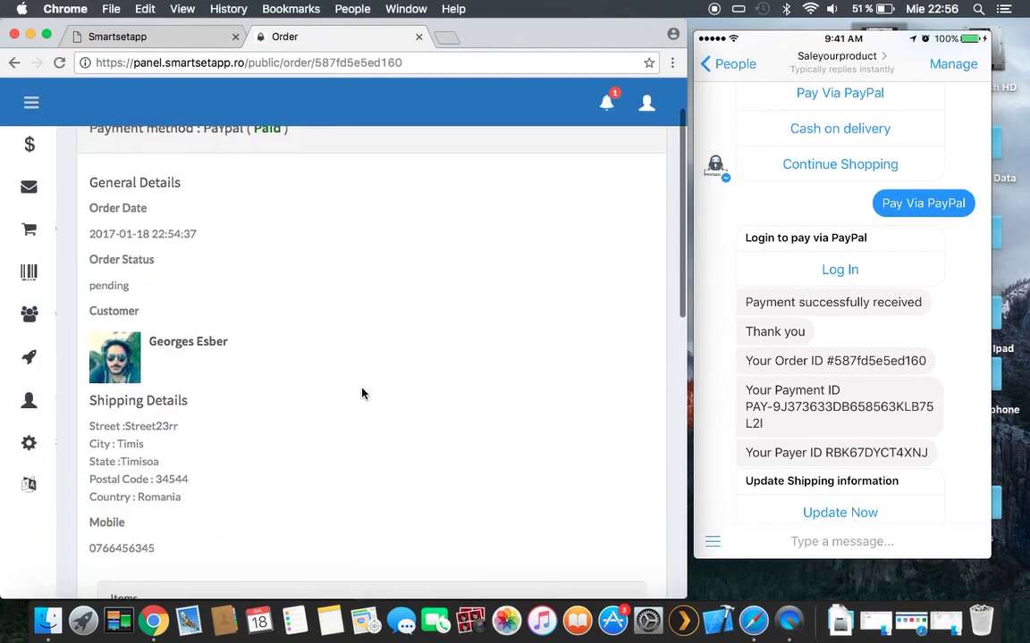
scroll(362, 393, down, 2)
scroll(366, 411, down, 9)
scroll(365, 410, up, 2)
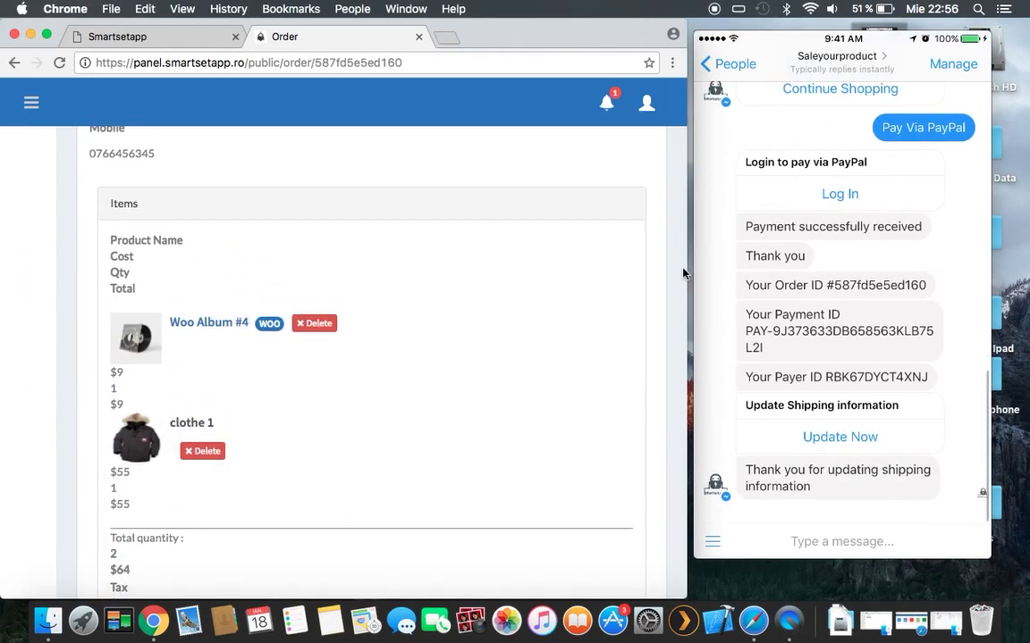
drag(690, 271, 952, 227)
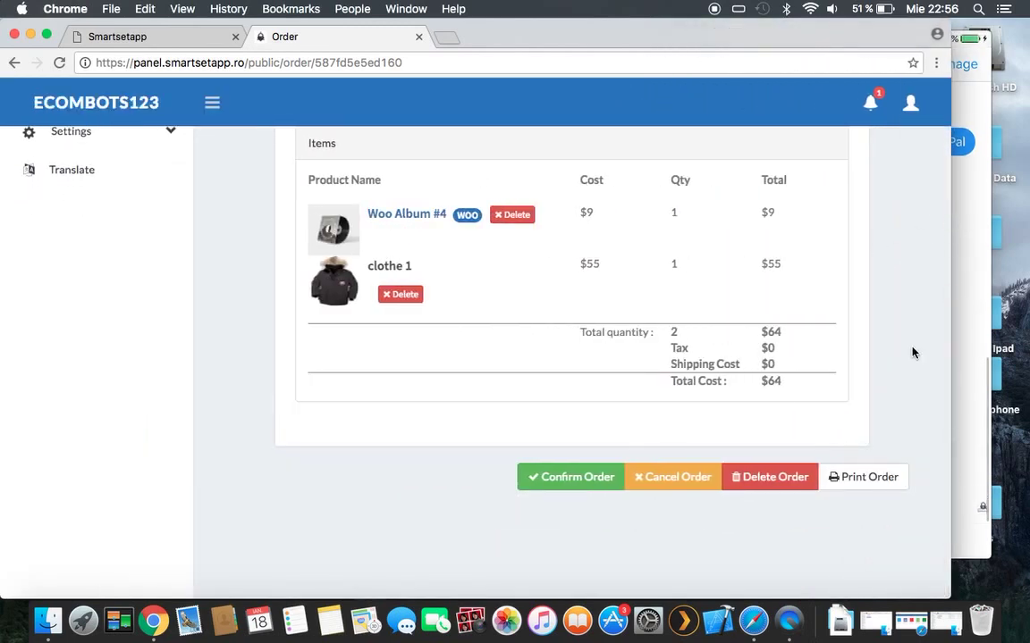
scroll(912, 353, down, 1)
scroll(912, 353, up, 3)
scroll(912, 353, up, 5)
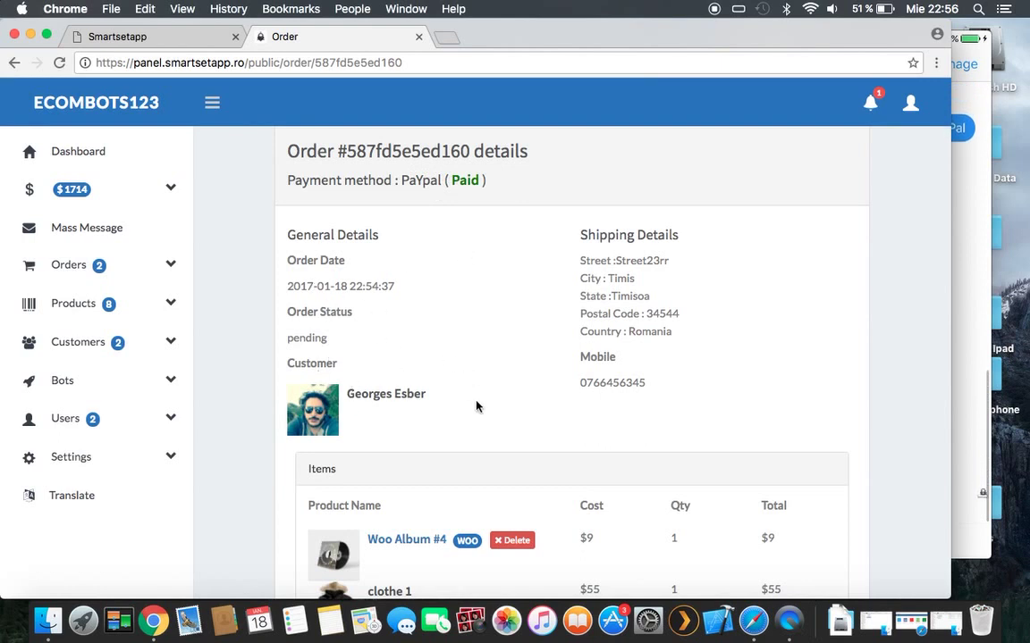
scroll(476, 407, down, 1)
scroll(476, 407, down, 1)
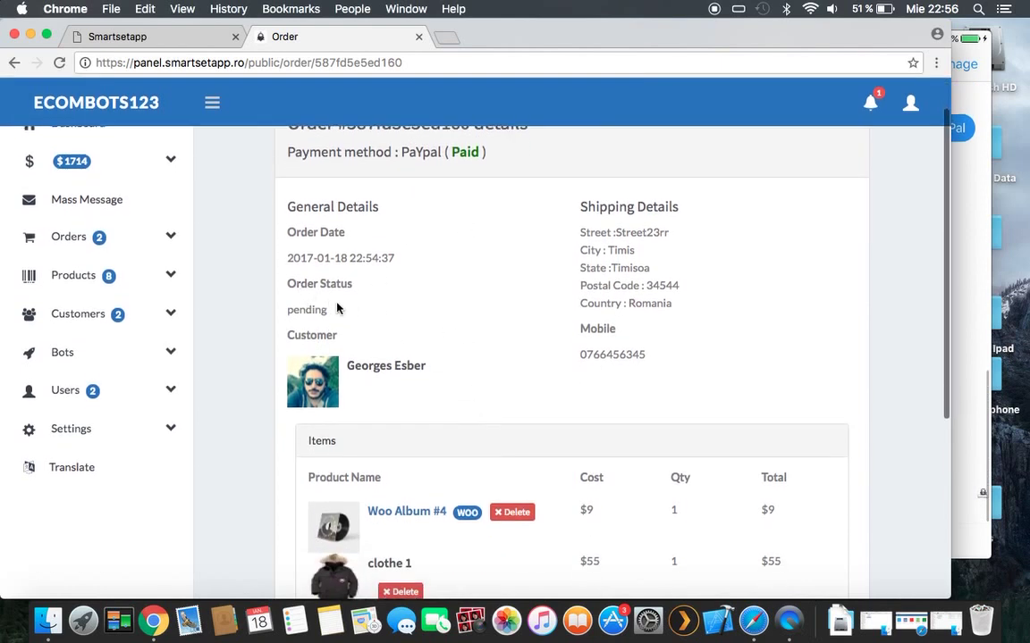
scroll(476, 375, down, 5)
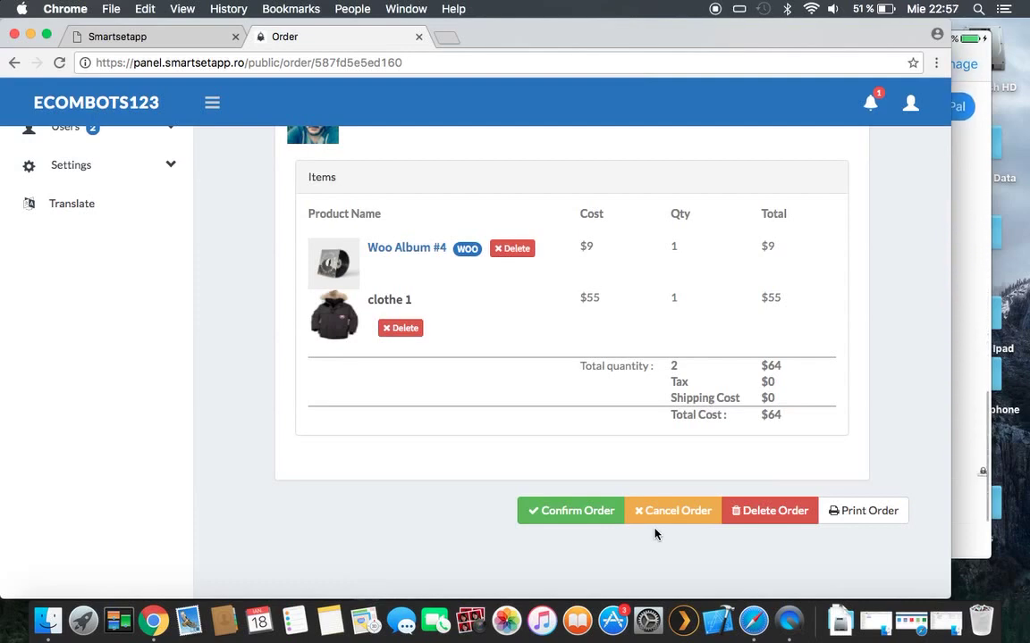
- Confirm order #587fd5e5ed160 and narrow the browser beside the phone view
click(555, 513)
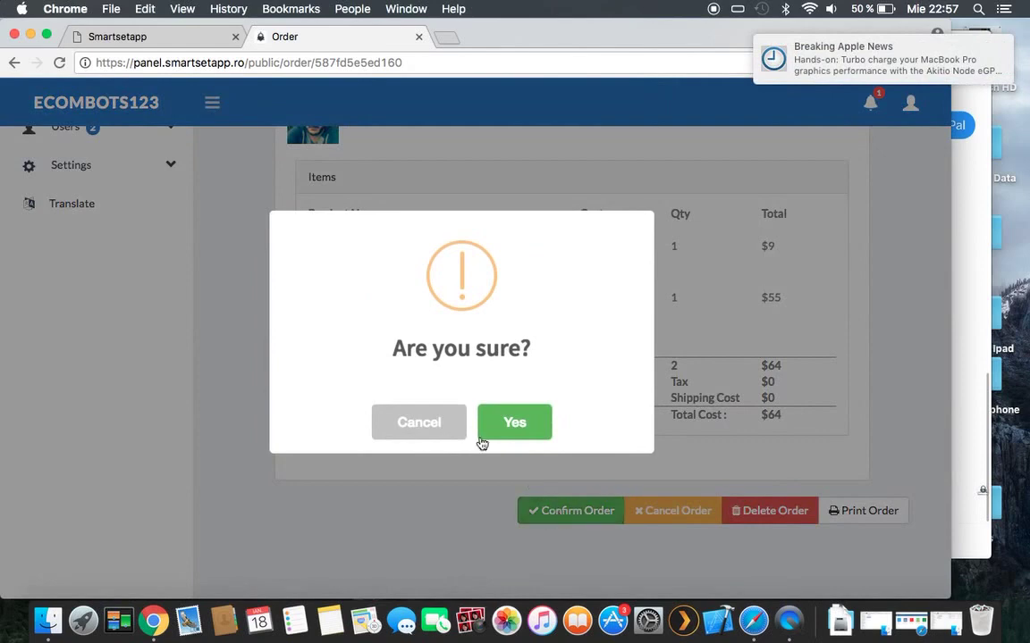
click(505, 425)
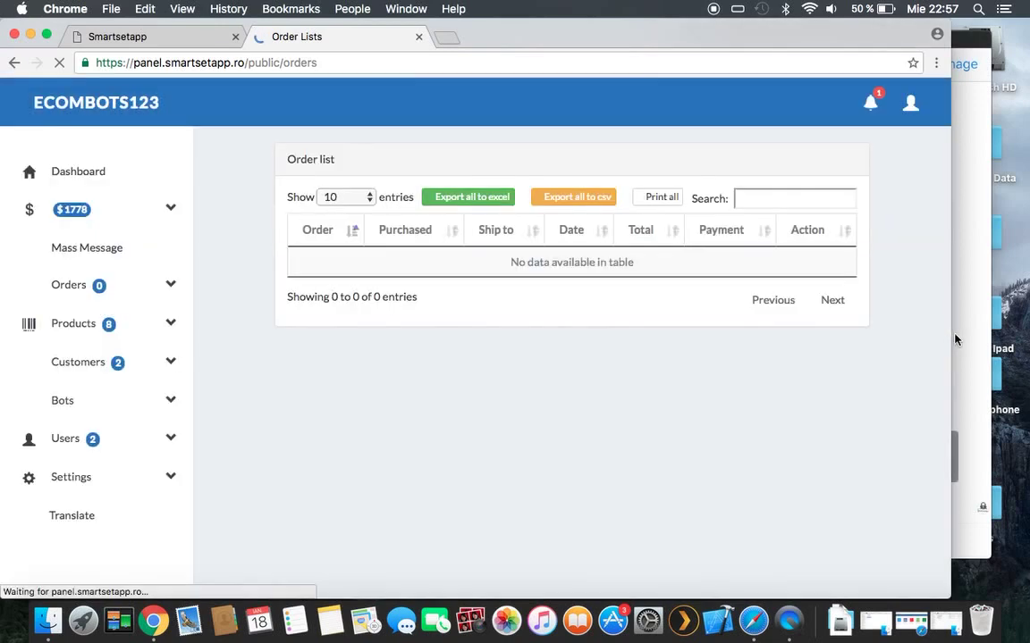
drag(951, 337, 637, 389)
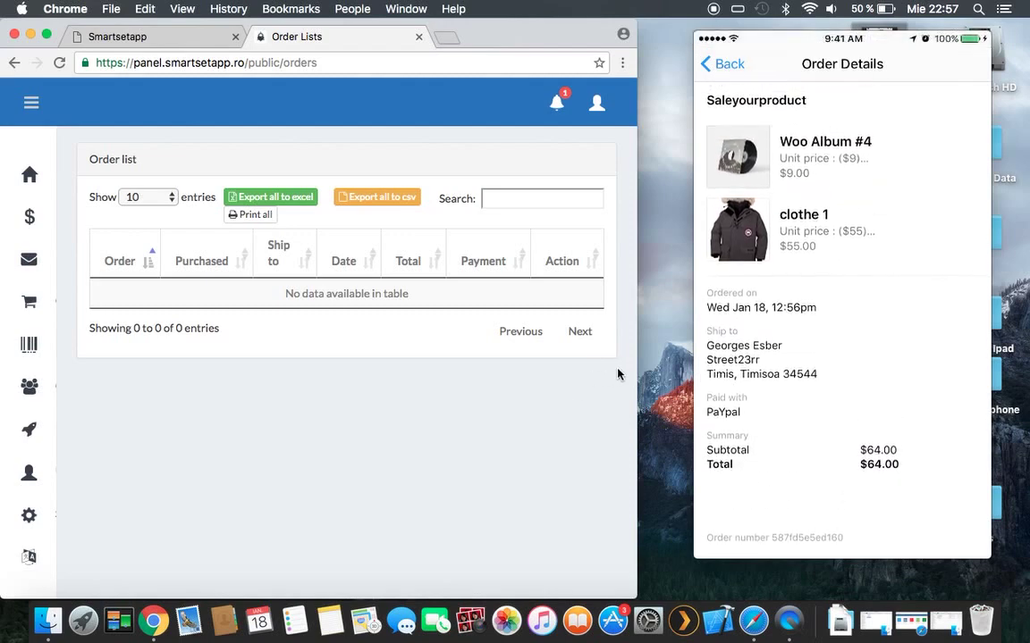
- Widen the browser again and open Orders > Orders History
click(641, 363)
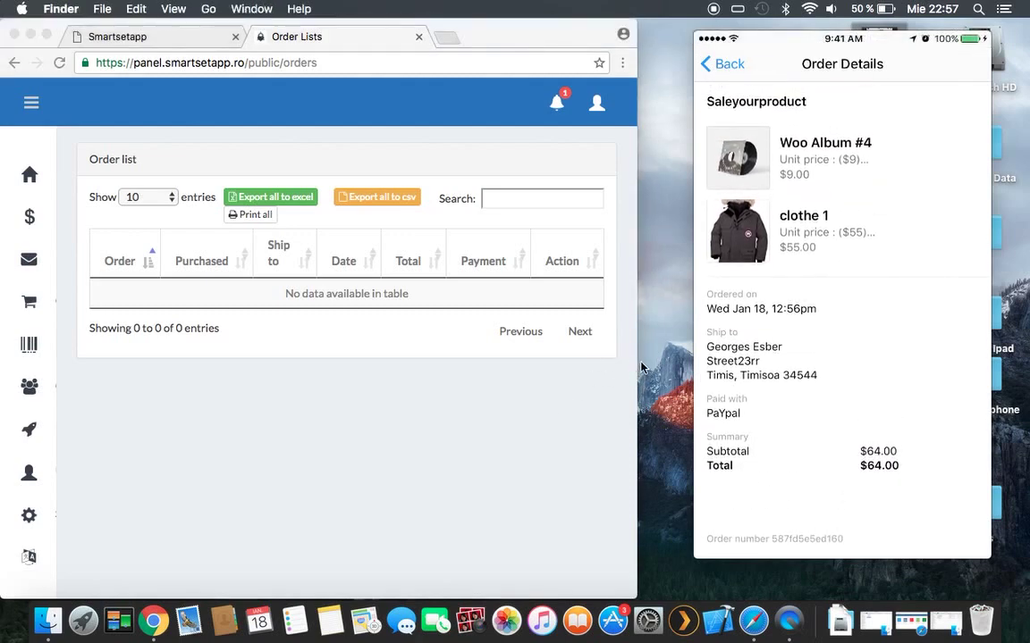
click(603, 377)
drag(640, 365, 925, 379)
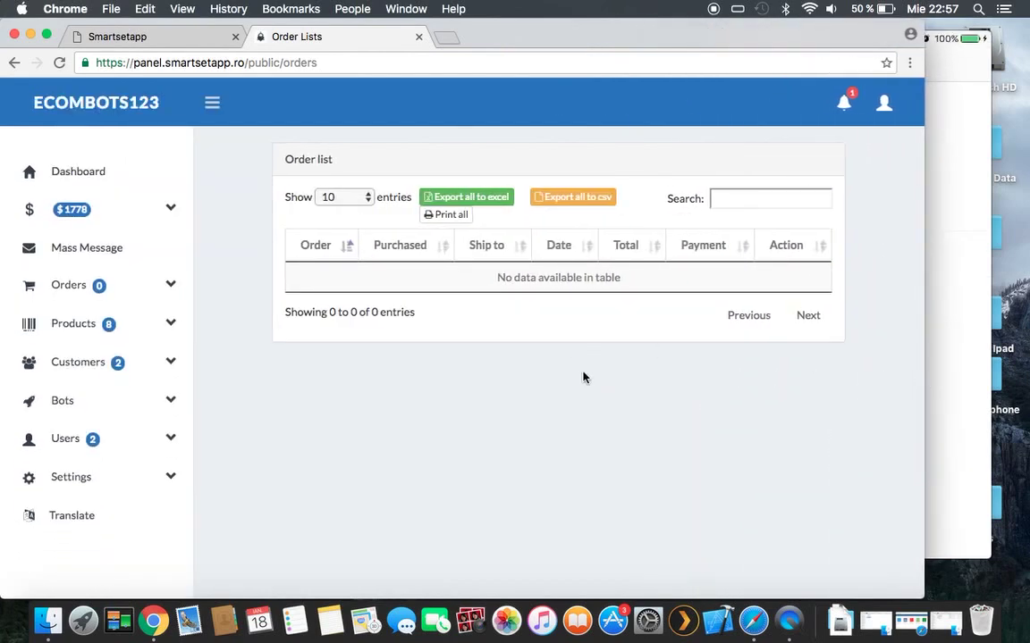
click(72, 286)
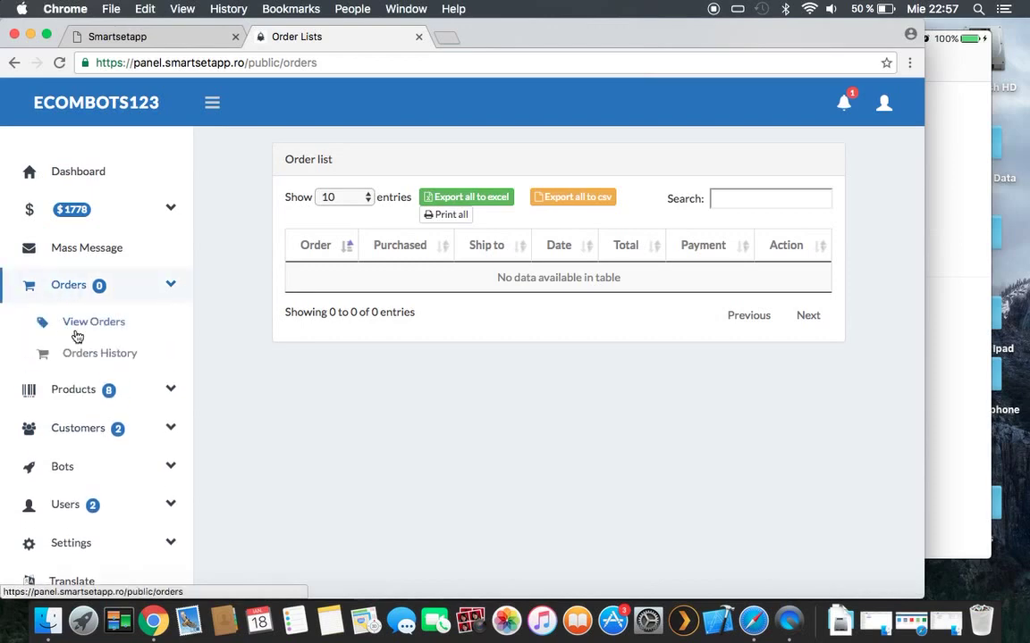
click(93, 357)
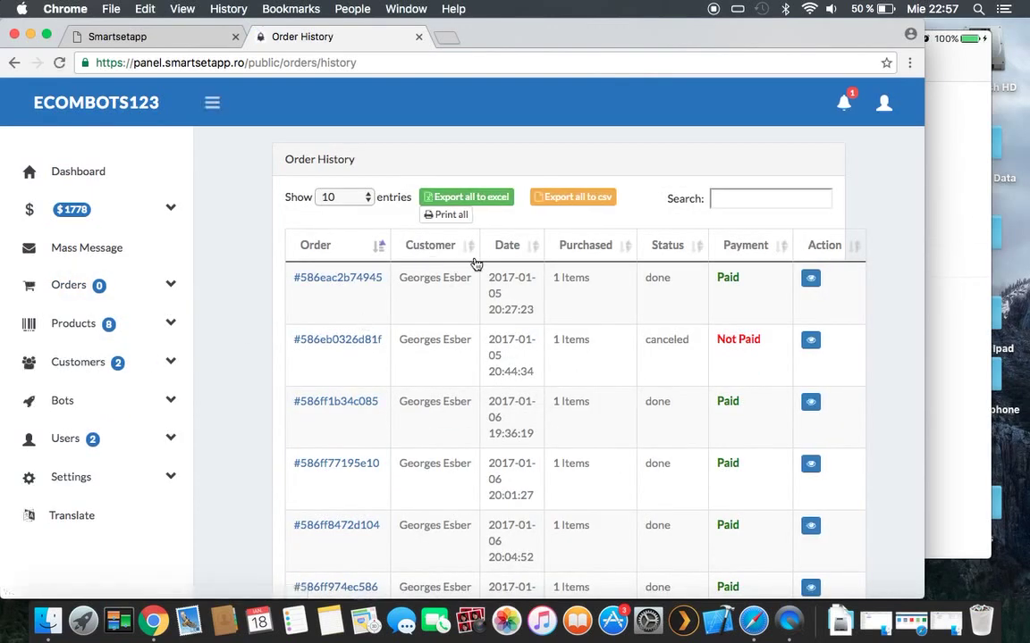
- Sort the order history by date, newest first, and compare with the phone's receipt
click(507, 248)
click(508, 250)
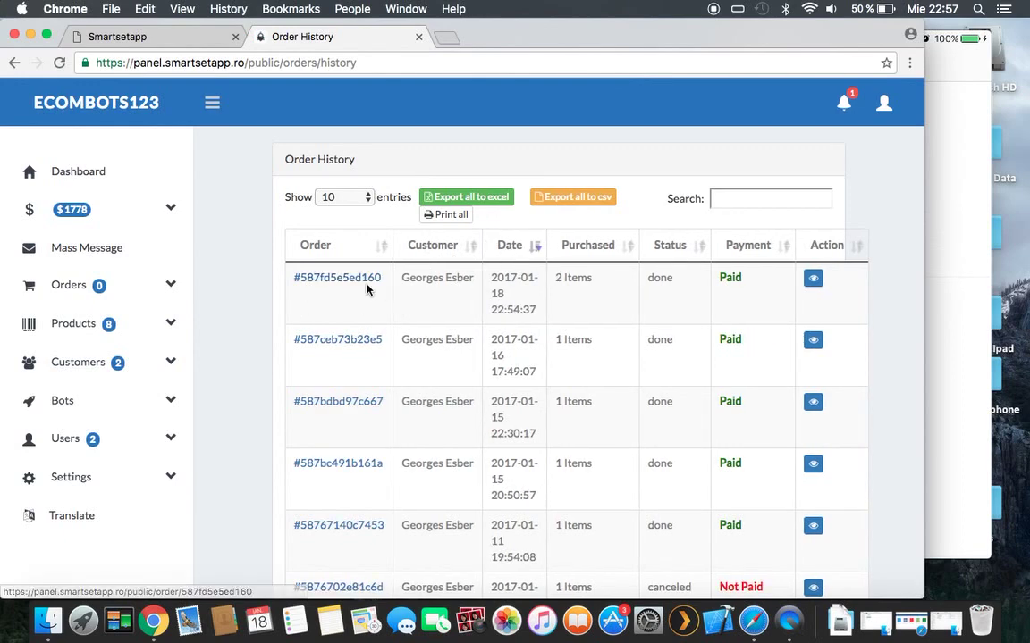
click(957, 315)
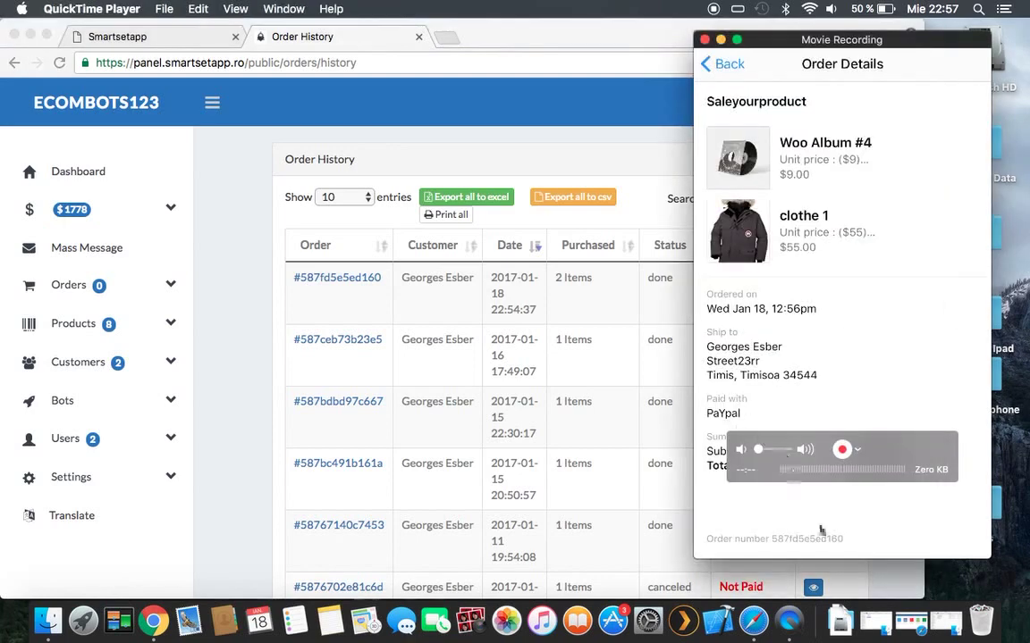
click(237, 317)
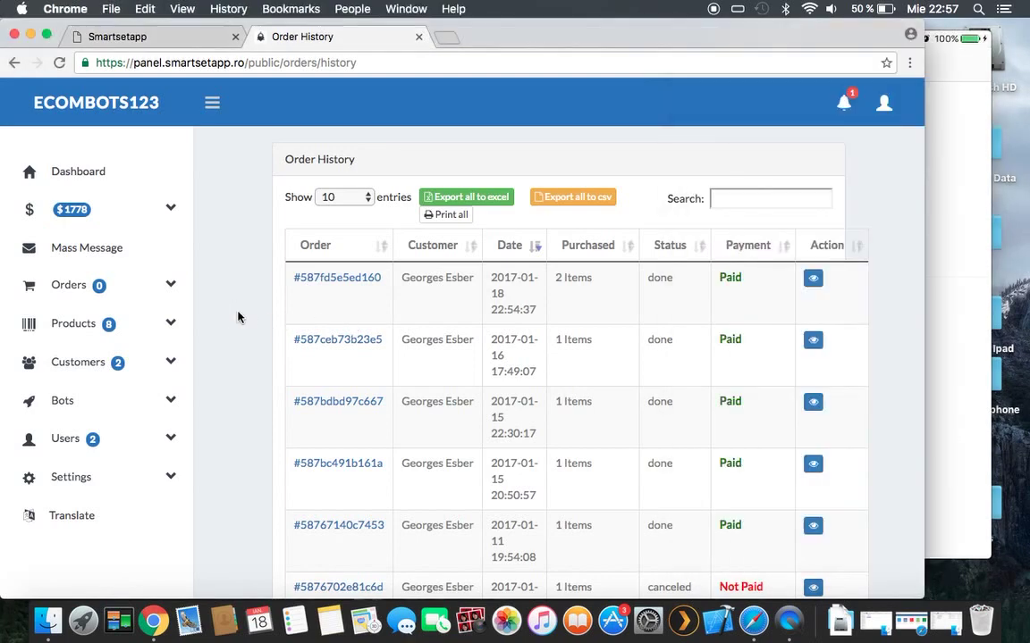
- From the Customers list, send the customer 'please go to your account and update your pobox'
click(75, 368)
click(90, 403)
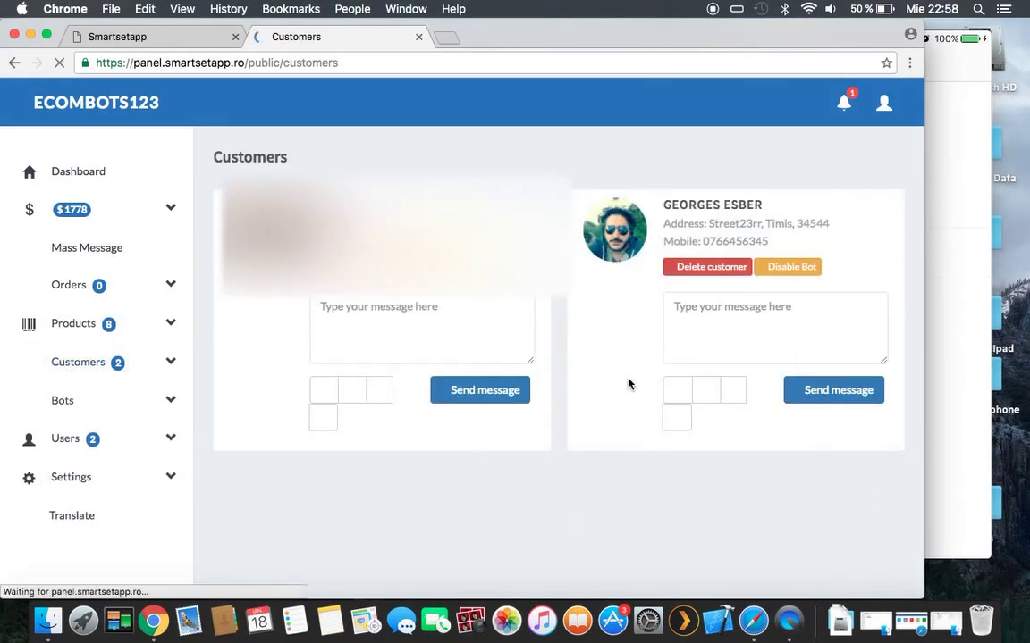
click(694, 319)
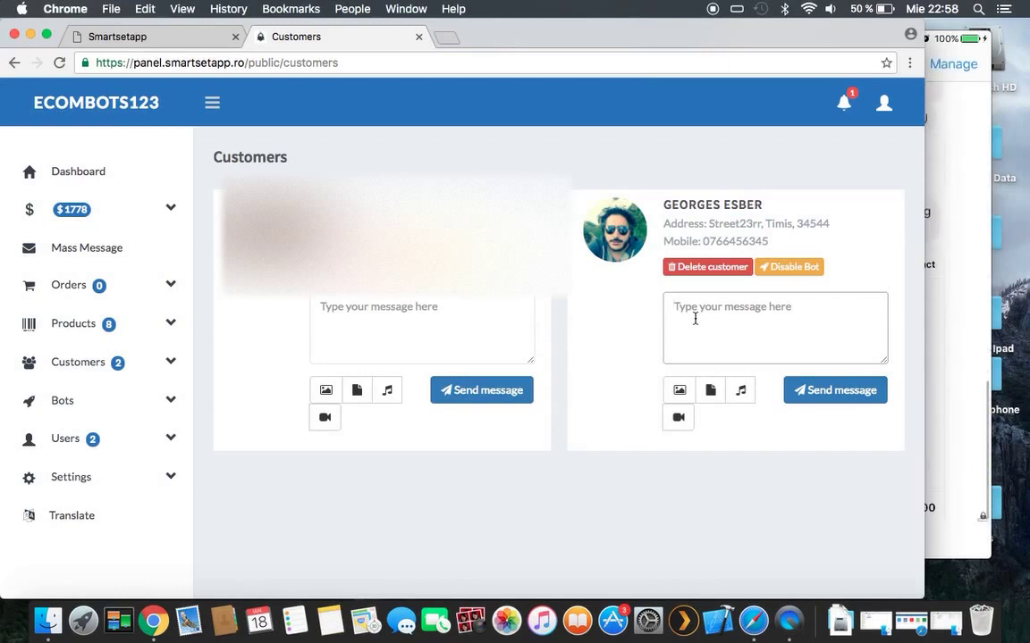
text(pl)
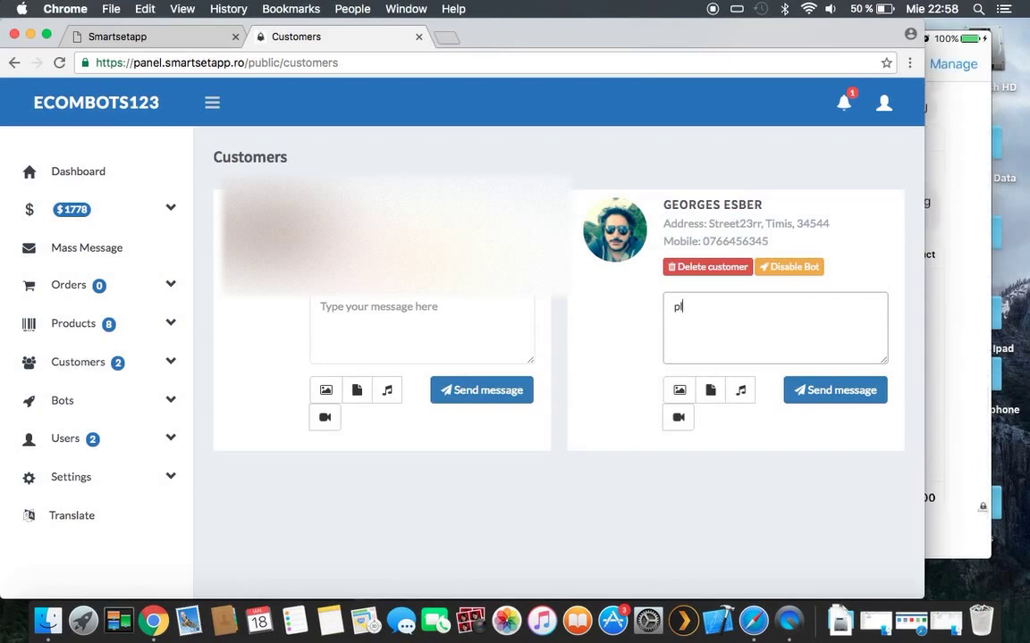
text(ease  go to your account and update you)
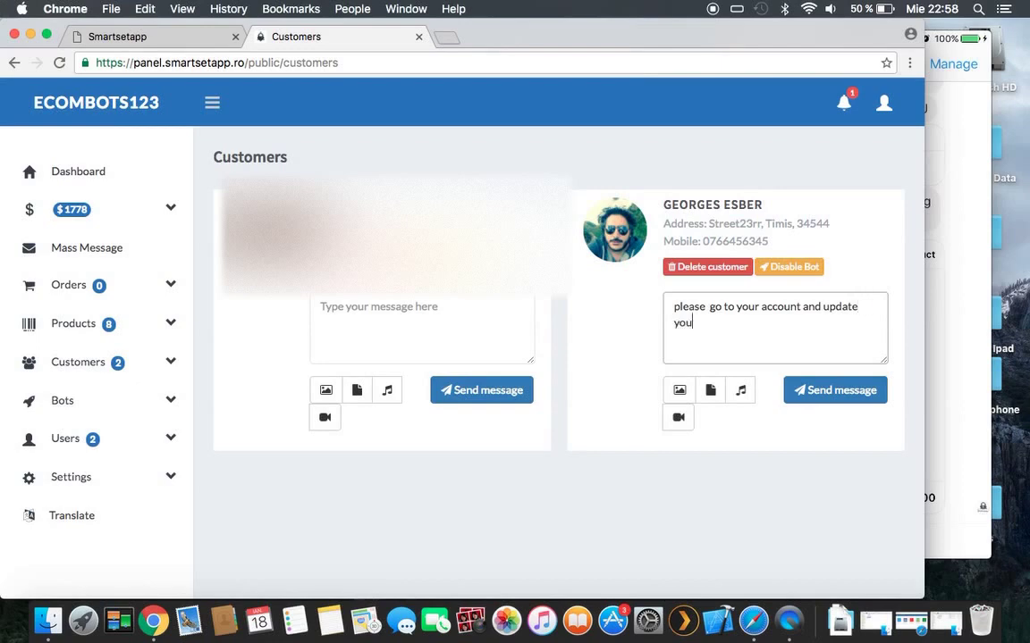
text(r )
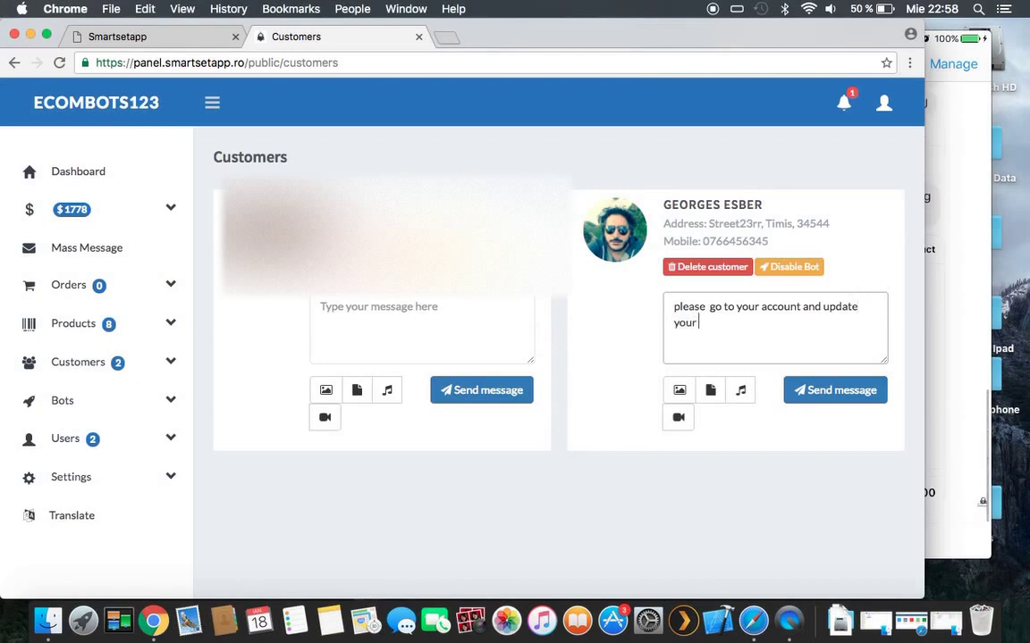
text(popb)
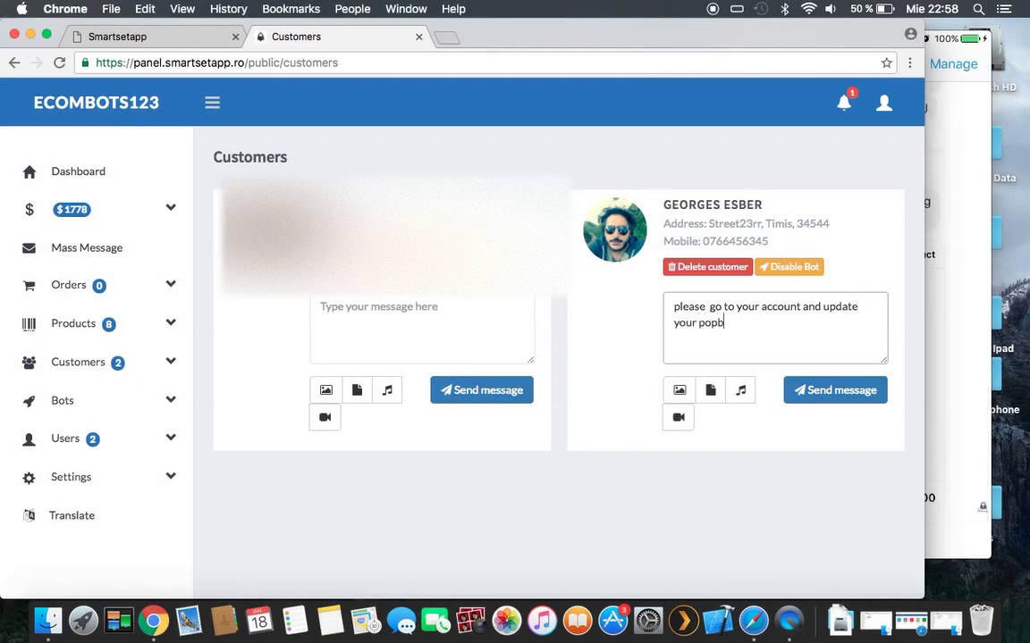
key(BackSpace)
key(BackSpace)
key(BackSpace)
text(ol)
key(BackSpace)
text(box)
click(825, 399)
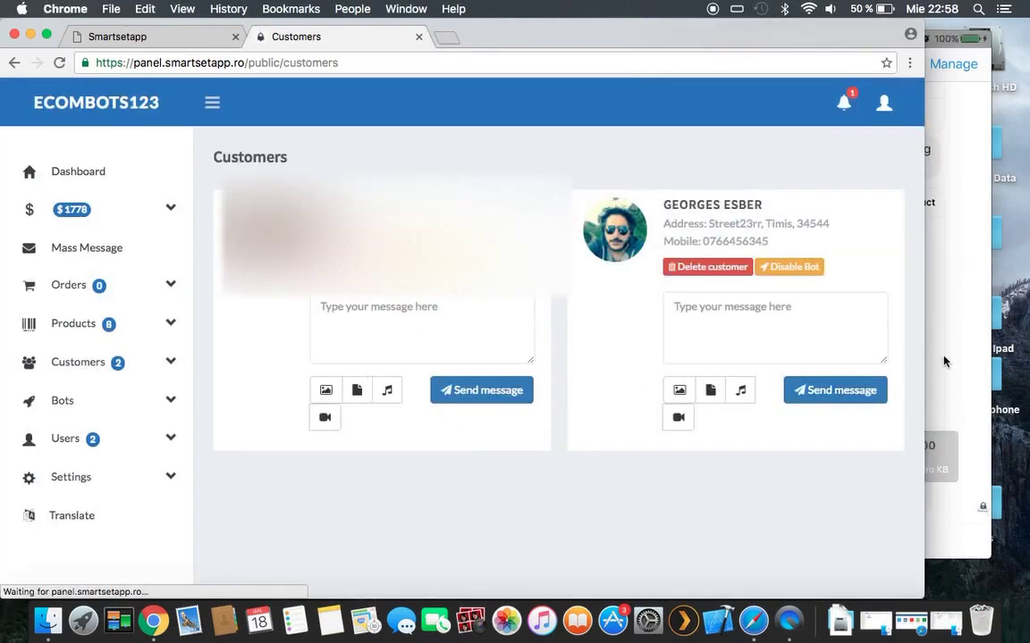
click(973, 350)
- Scroll the Messenger chat to read the bot's Help reply listing Menu, Products, Contact and more
scroll(813, 523, down, 1)
scroll(901, 414, up, 1)
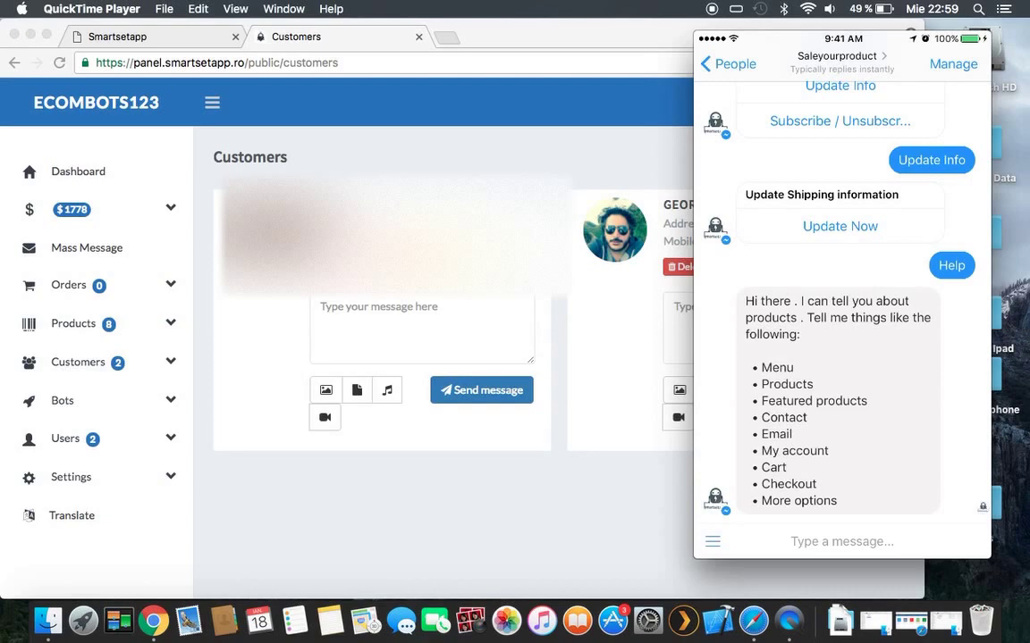
- Send 'Contact' to the Saleyourproduct bot in Messenger
click(841, 542)
text(Contact)
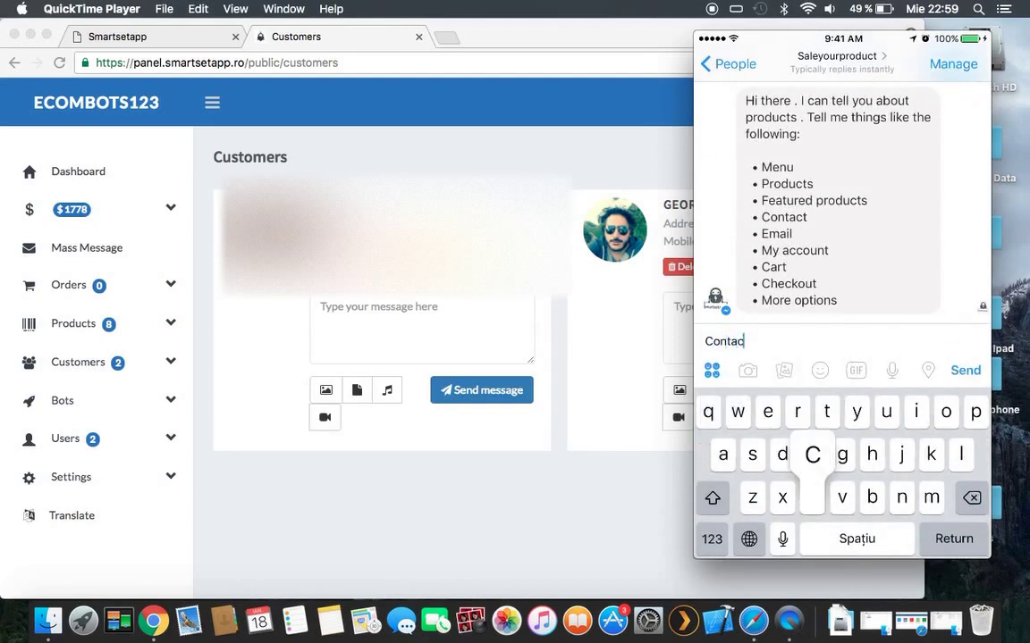
click(965, 370)
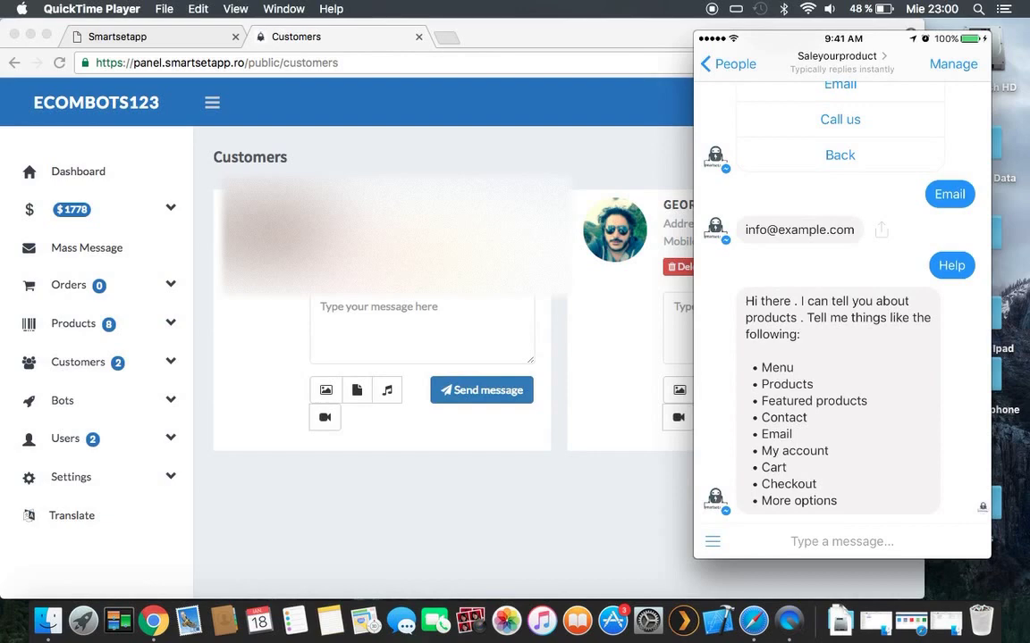
- Send 'Featured product' to the bot and swipe through the product carousel
click(842, 542)
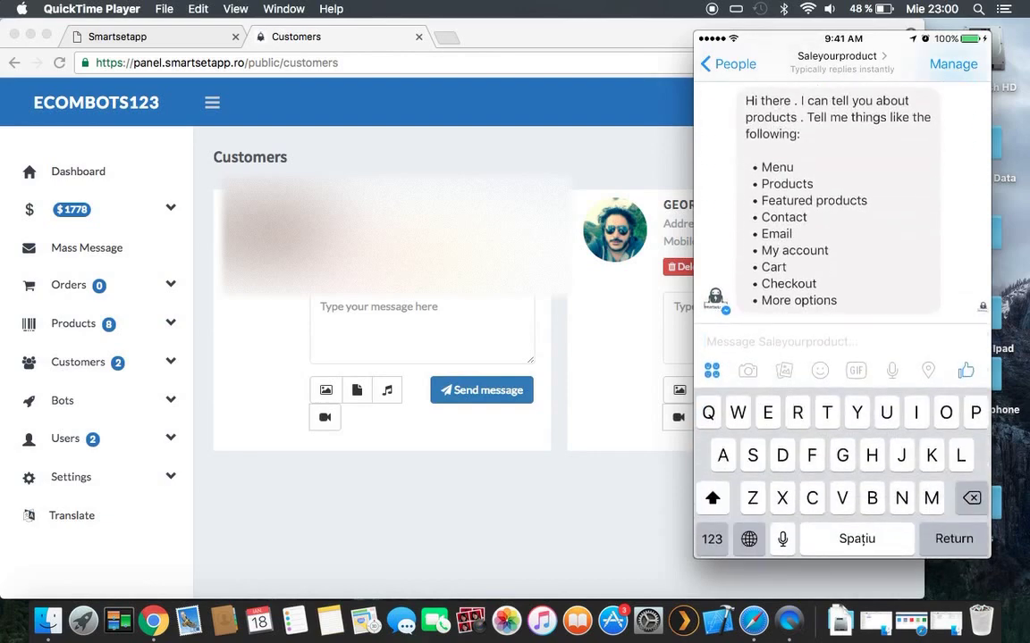
text(Fea)
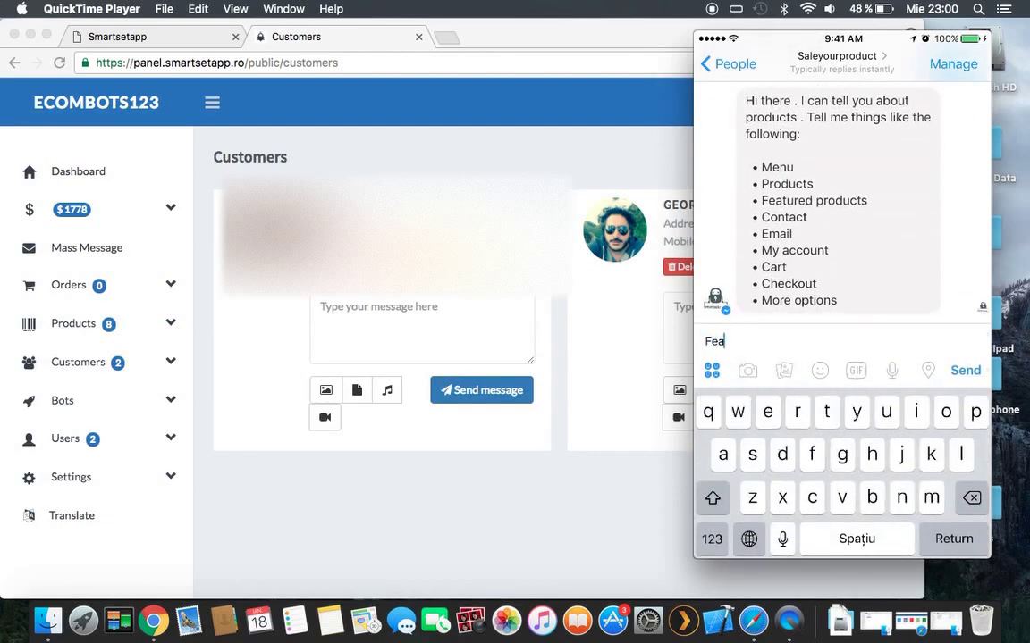
text(tured p)
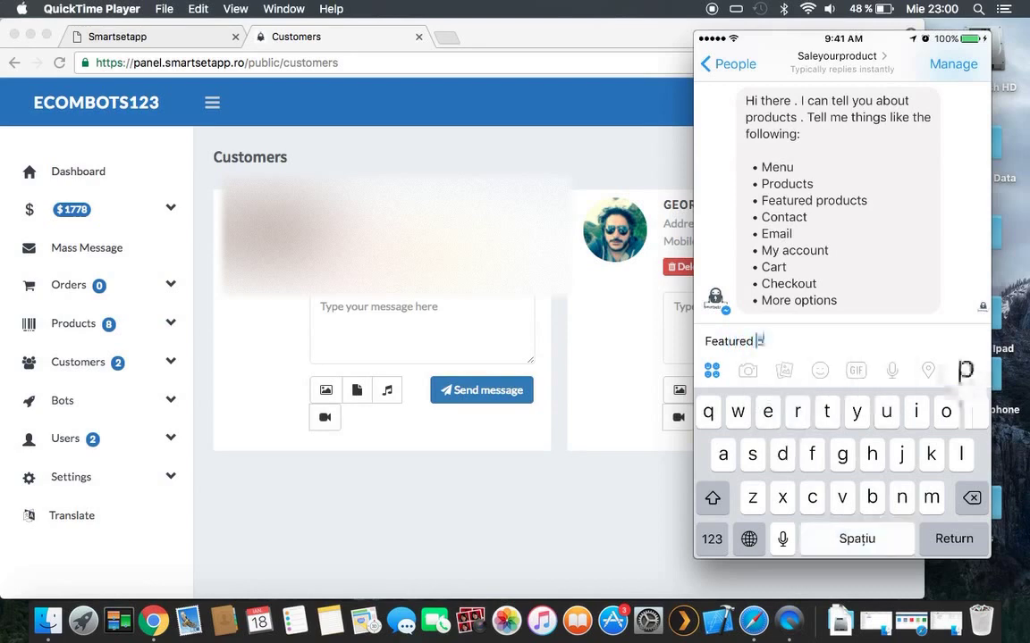
text(roducts)
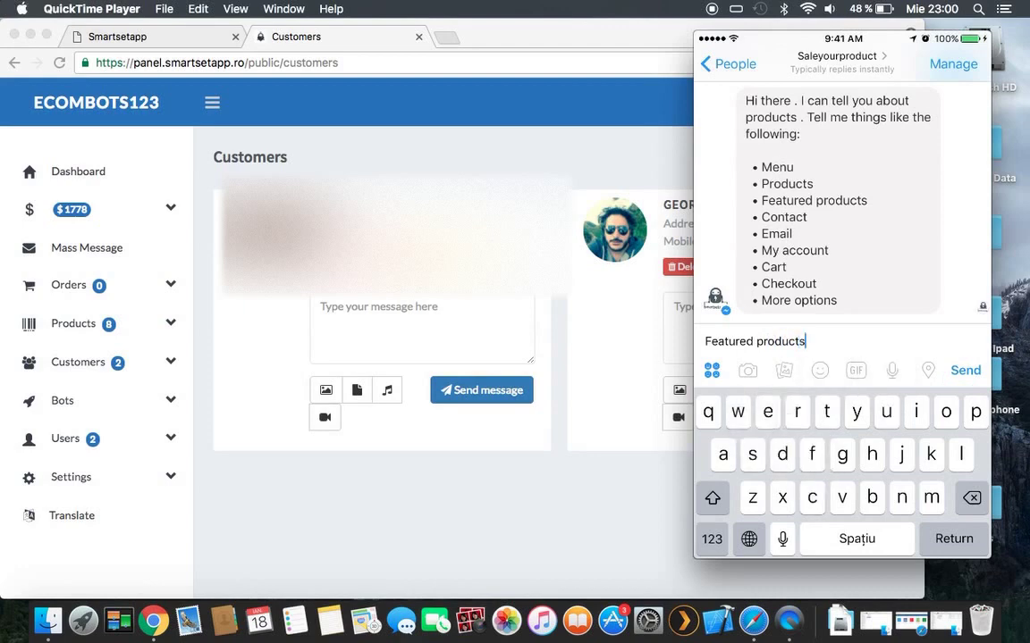
click(965, 370)
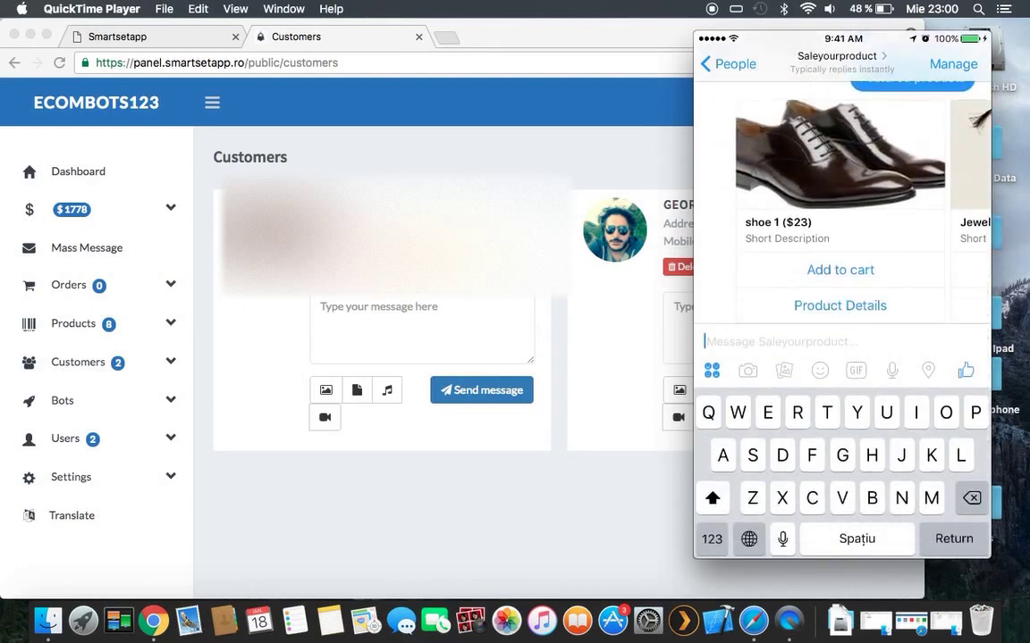
scroll(840, 206, right, 3)
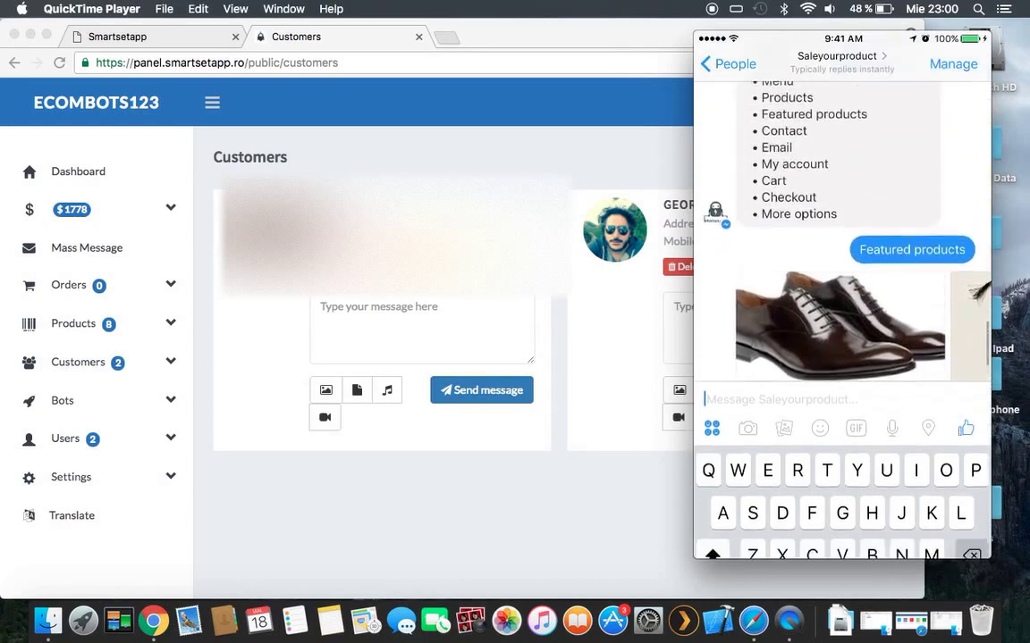
click(497, 510)
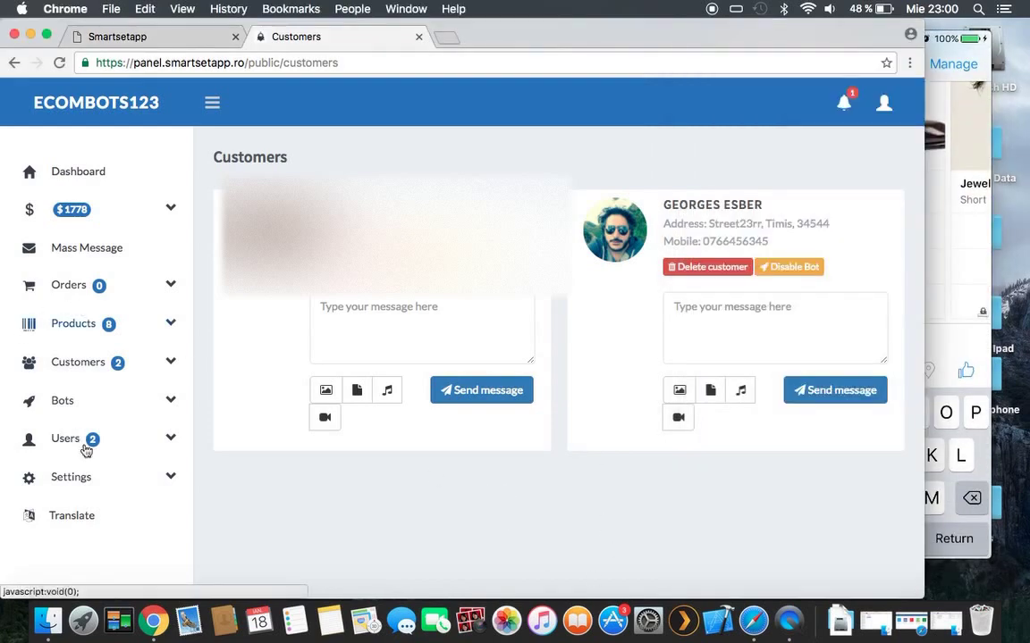
- Open Bots > Bot replies to see the ? and goodbye replies, then view the phone chat
click(67, 400)
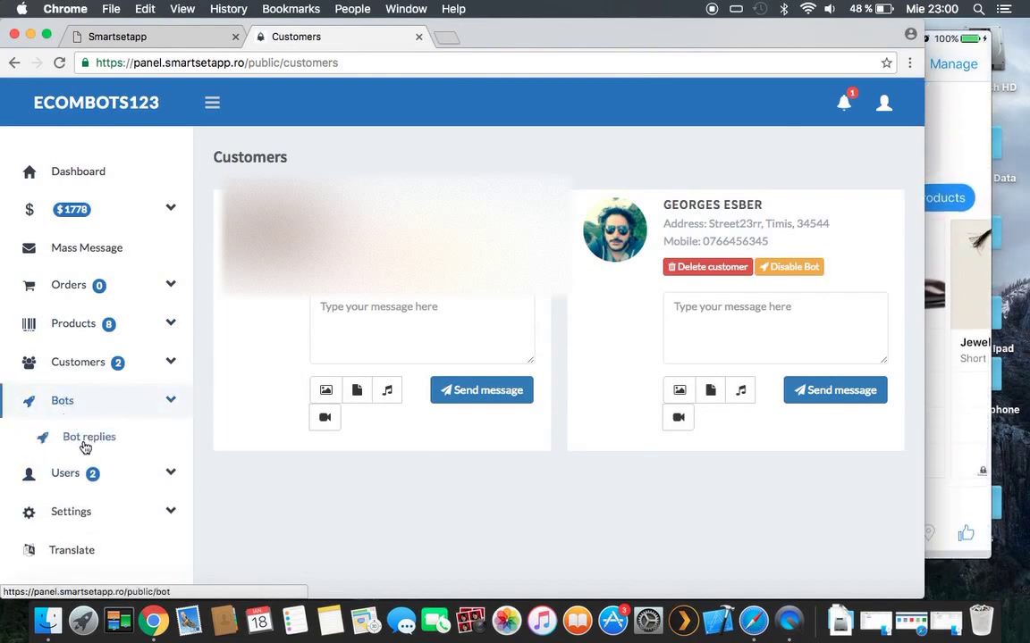
click(85, 438)
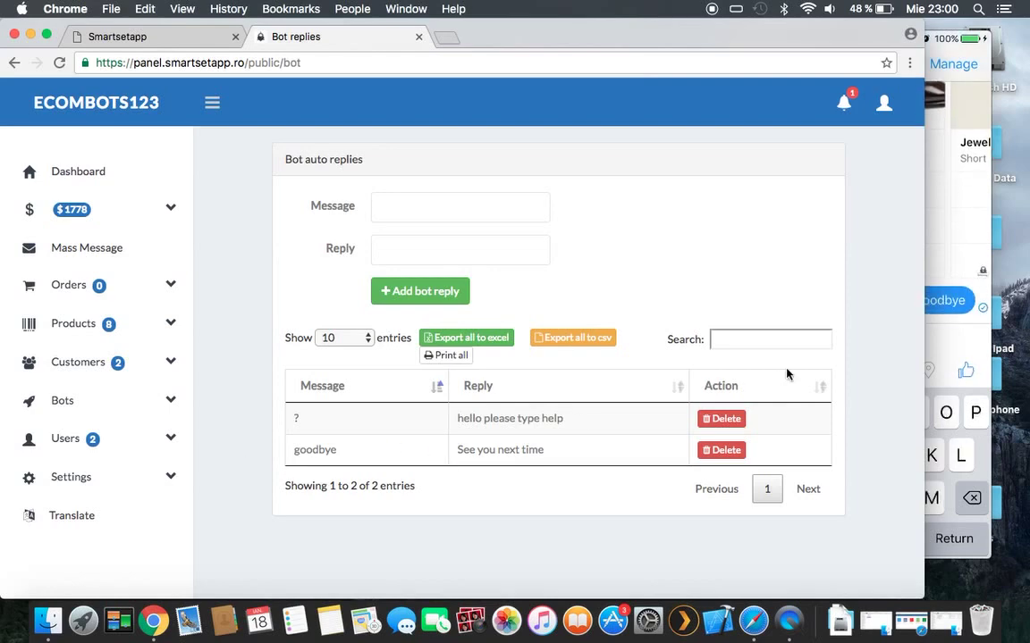
click(946, 308)
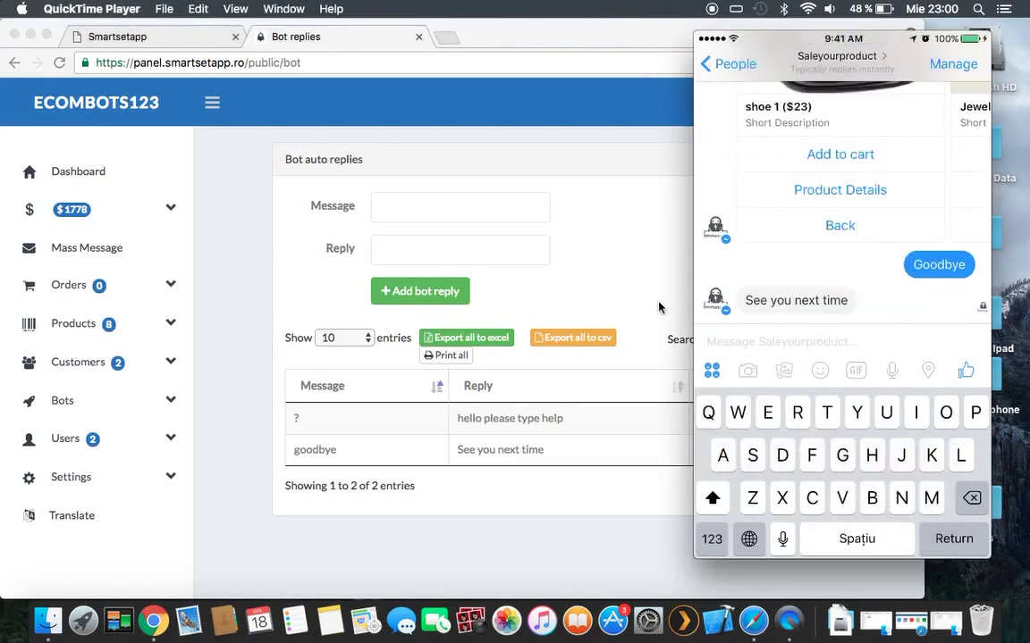